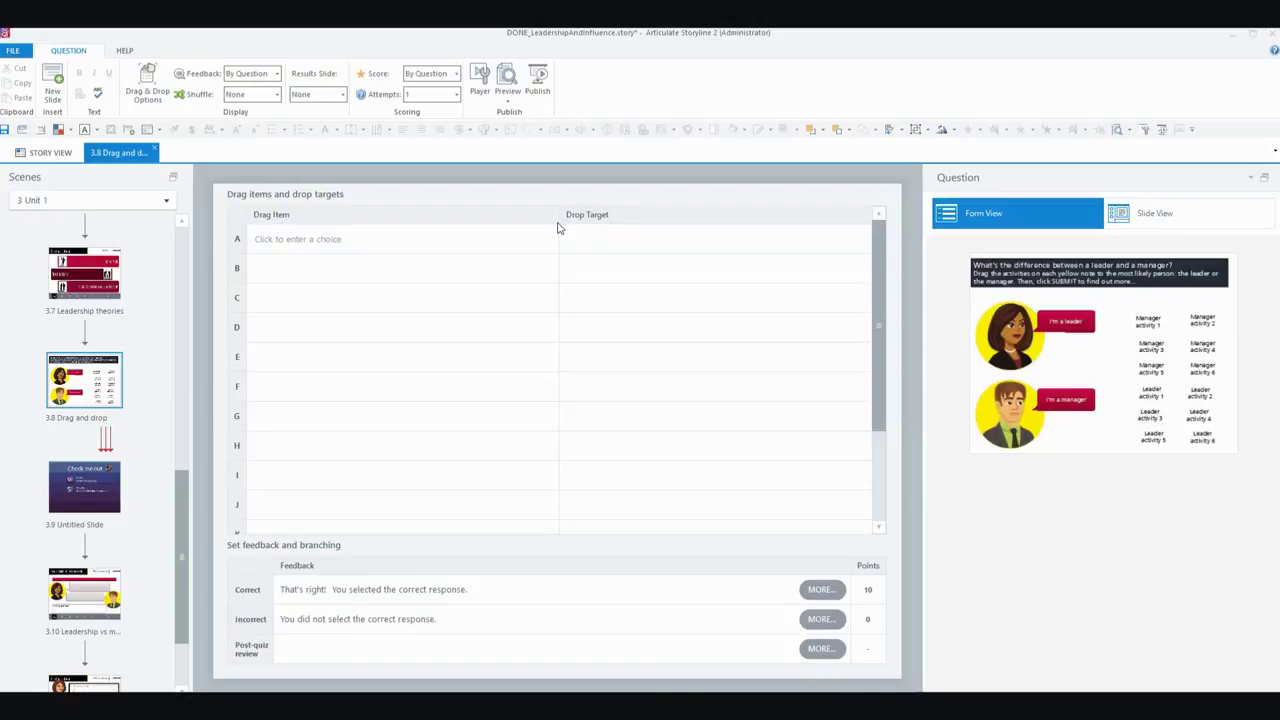
# Step: Add manager activities 1 to 6 and leader activities 1 to 6 as the drag items in rows A to L
pyautogui.click(355, 240)
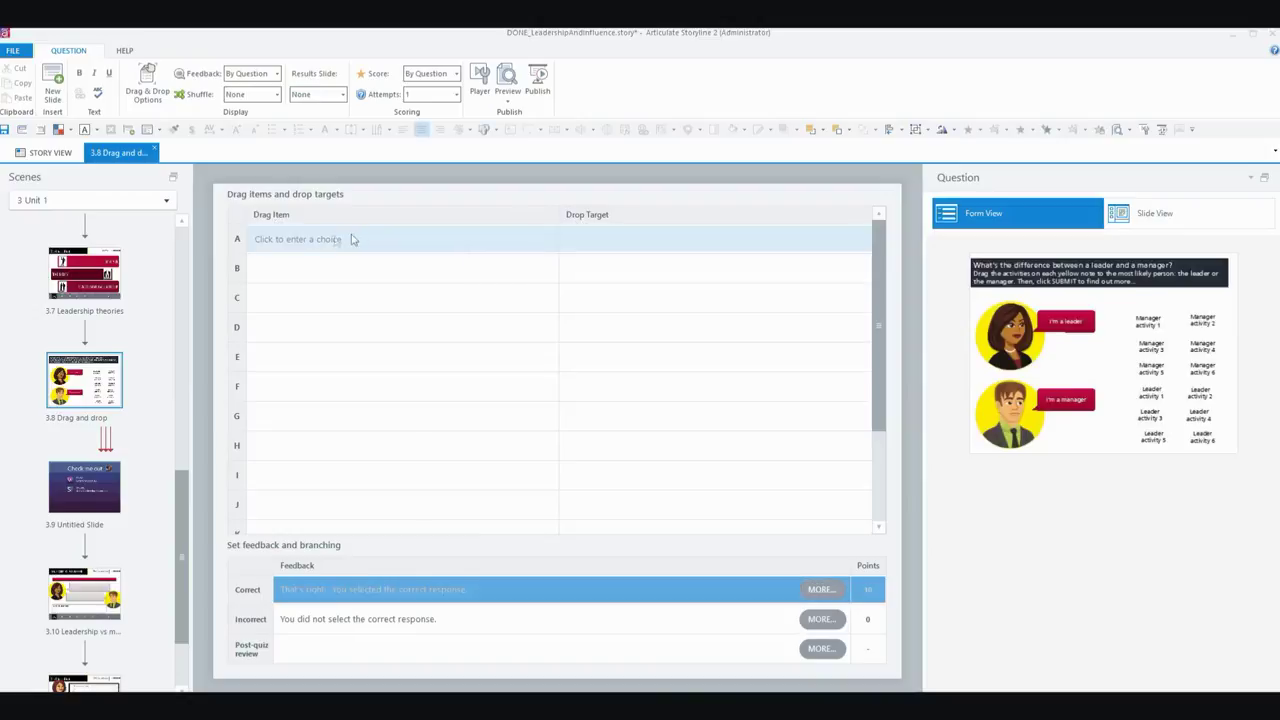
pyautogui.click(322, 240)
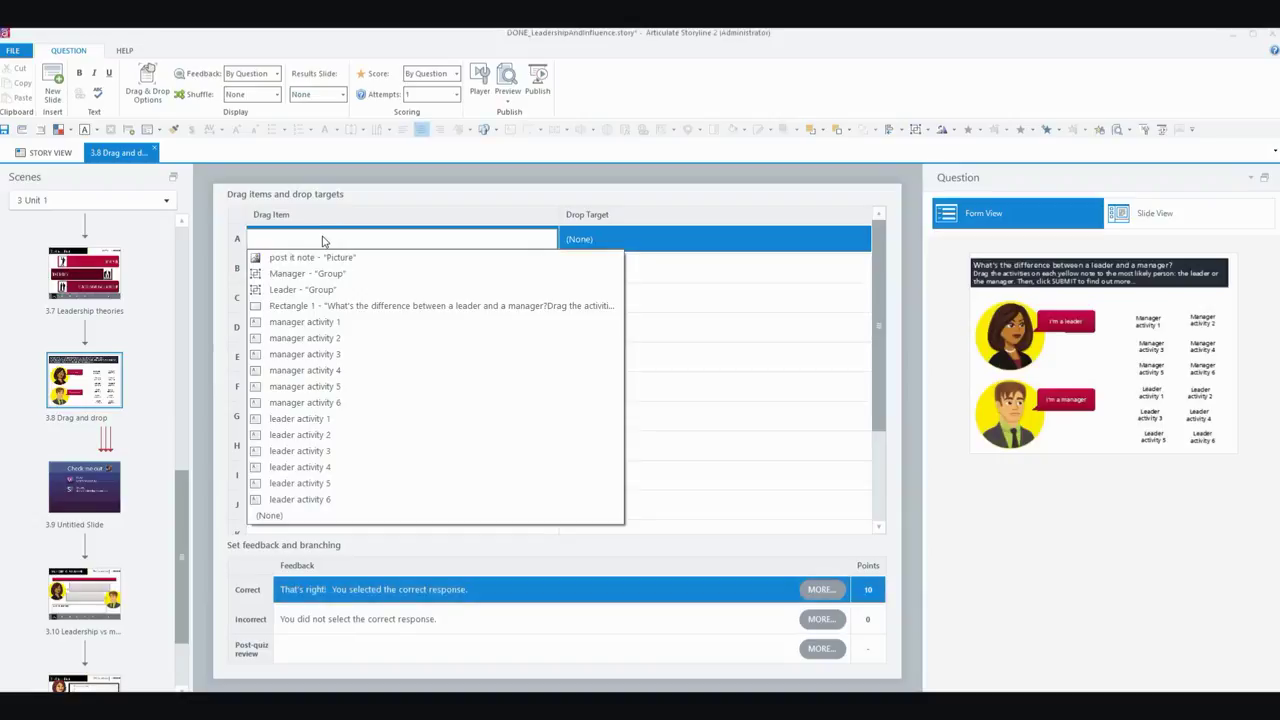
pyautogui.click(333, 322)
pyautogui.click(320, 268)
pyautogui.click(310, 352)
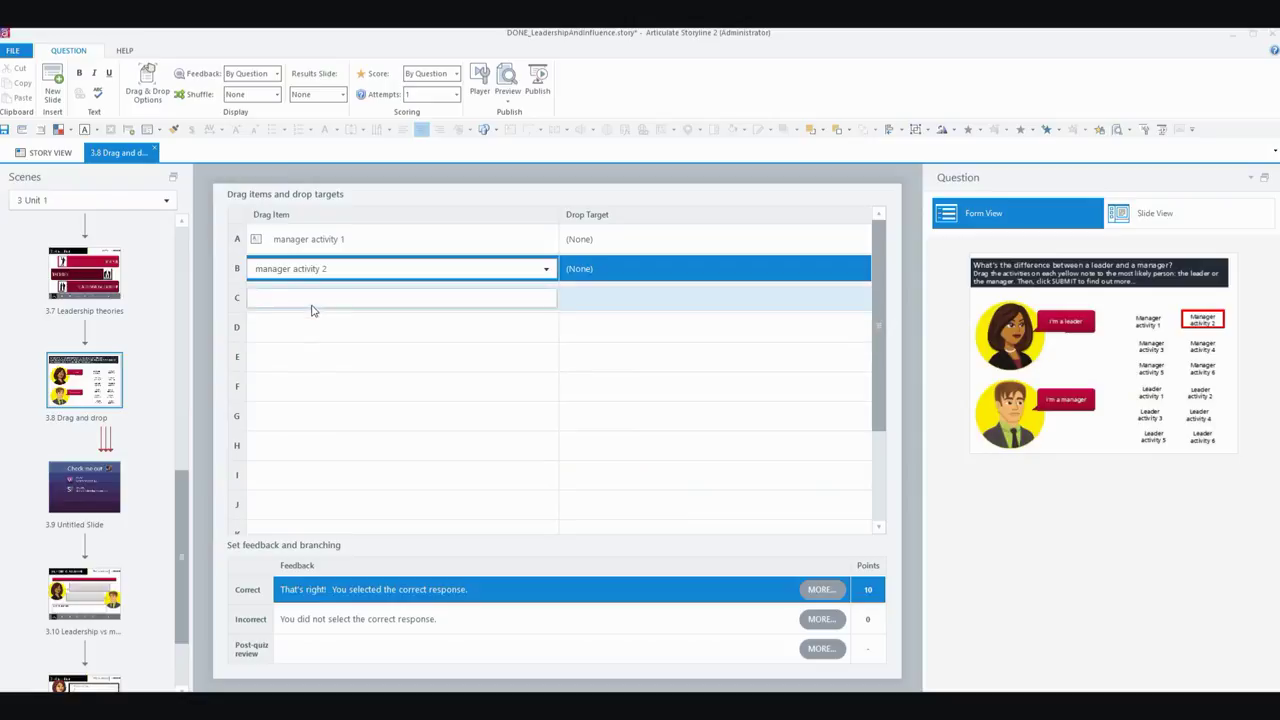
pyautogui.click(315, 300)
pyautogui.click(318, 382)
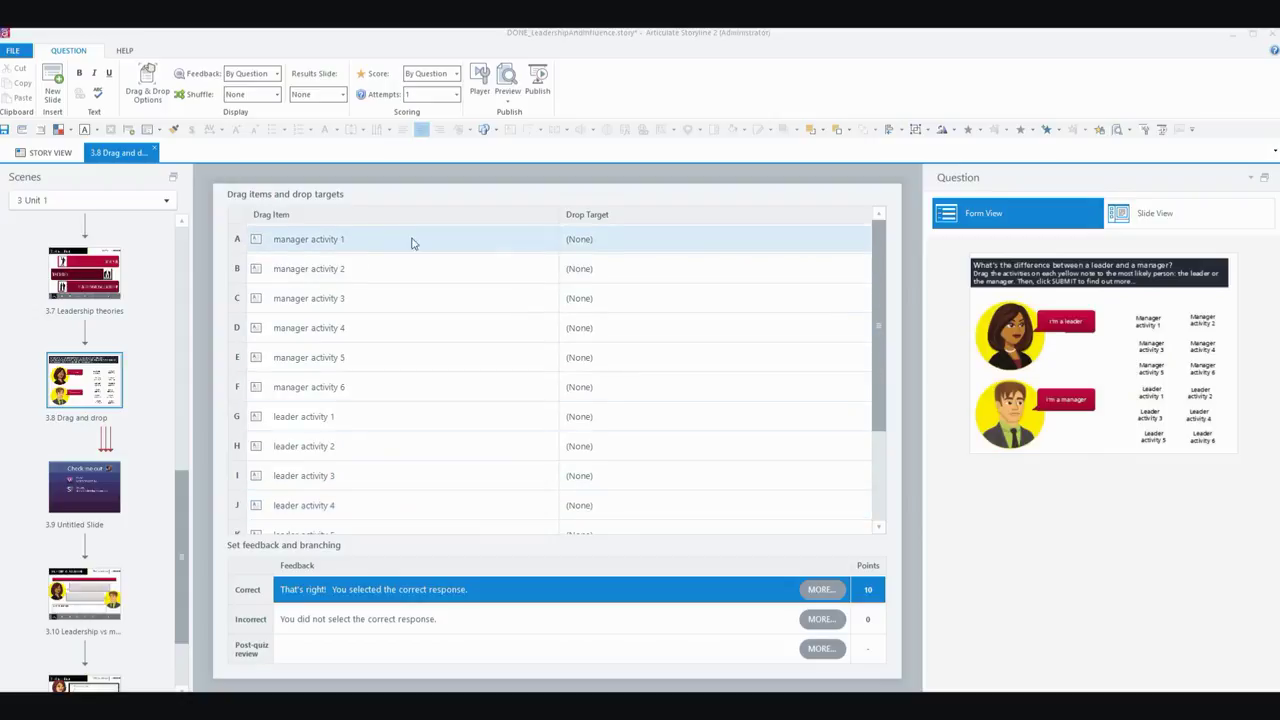
# Step: Assign the Manager group as drop target for the manager activities and the Leader group for the leader activities
pyautogui.click(613, 242)
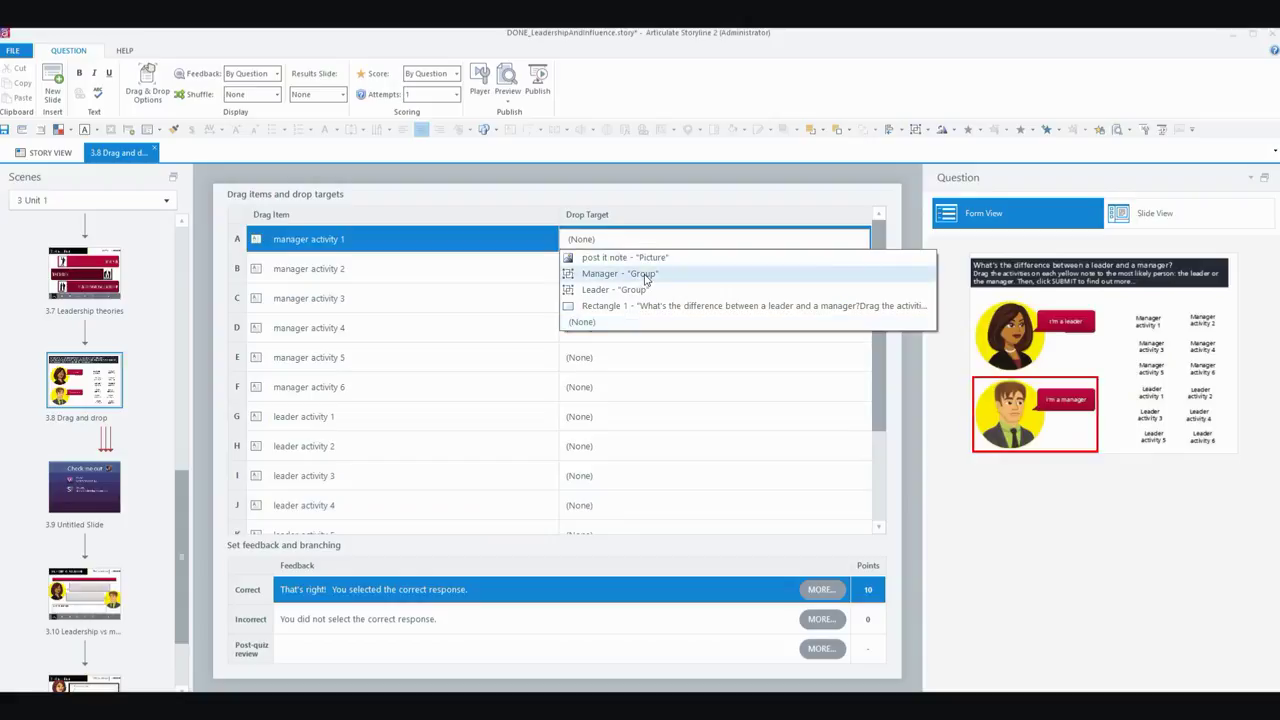
pyautogui.click(640, 276)
pyautogui.click(630, 268)
pyautogui.click(598, 304)
pyautogui.click(596, 298)
pyautogui.click(596, 334)
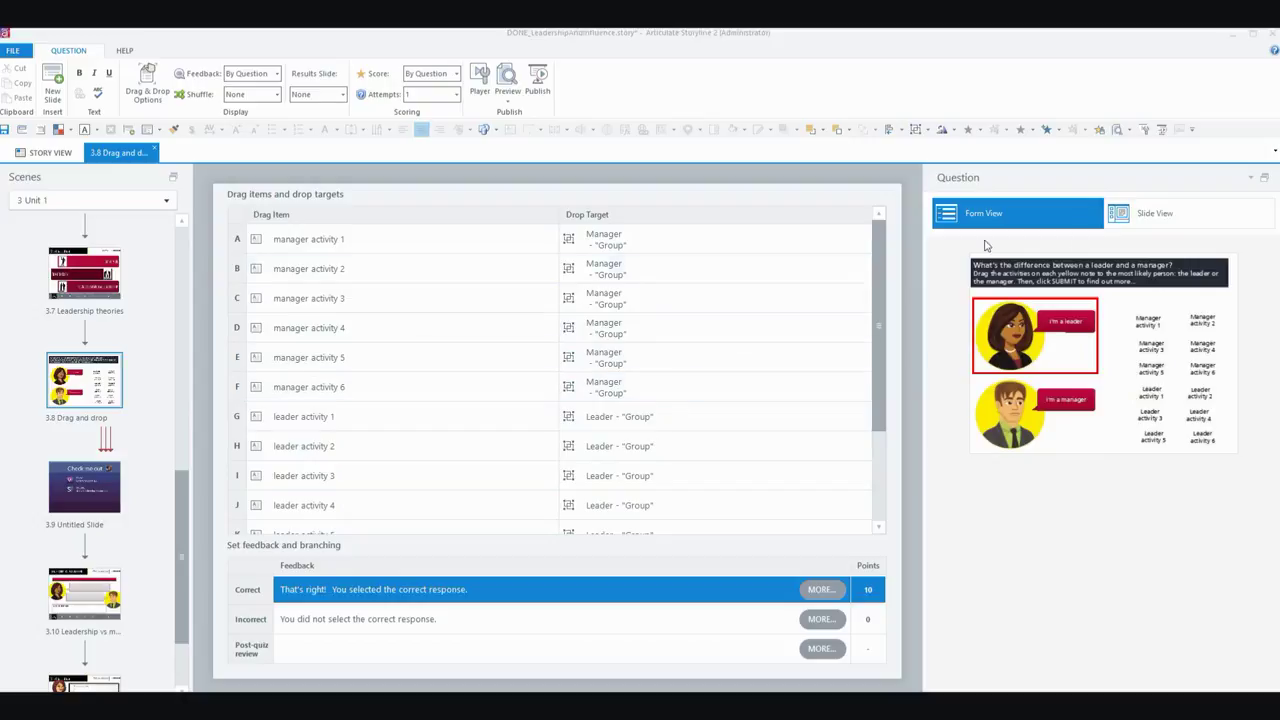
# Step: Return to the slide view and preview only the current slide
pyautogui.click(1156, 213)
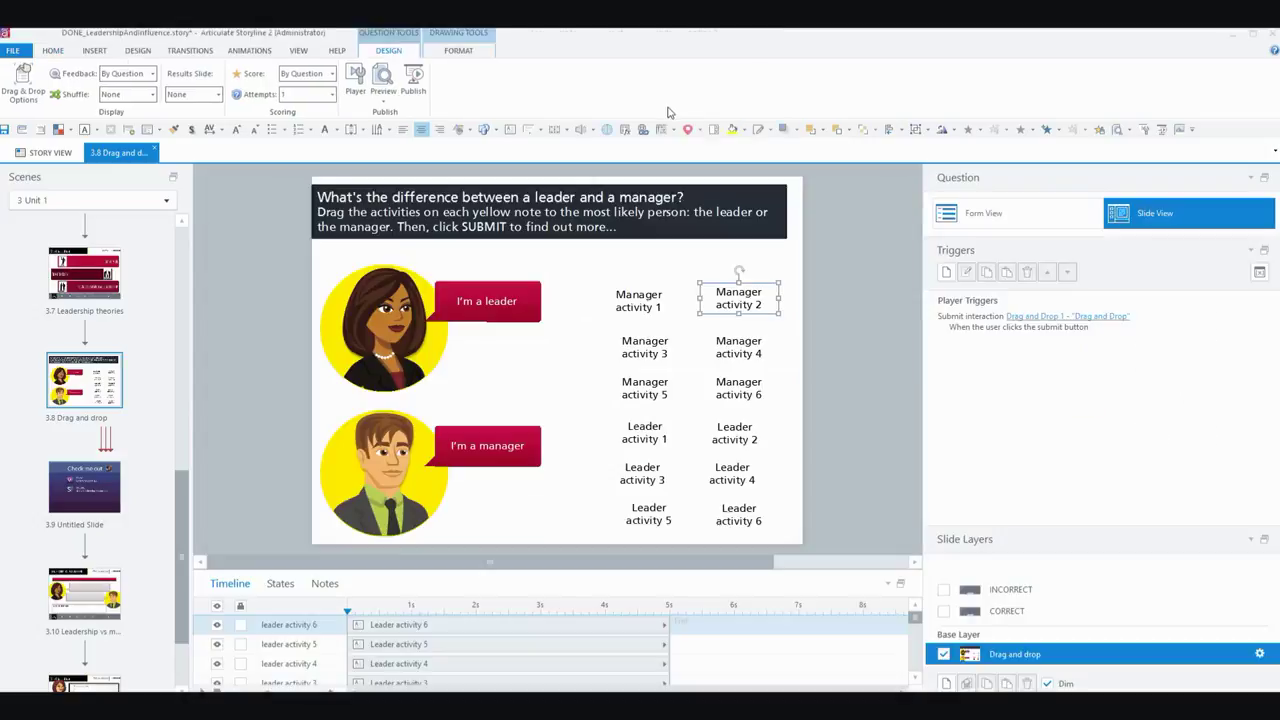
pyautogui.click(386, 101)
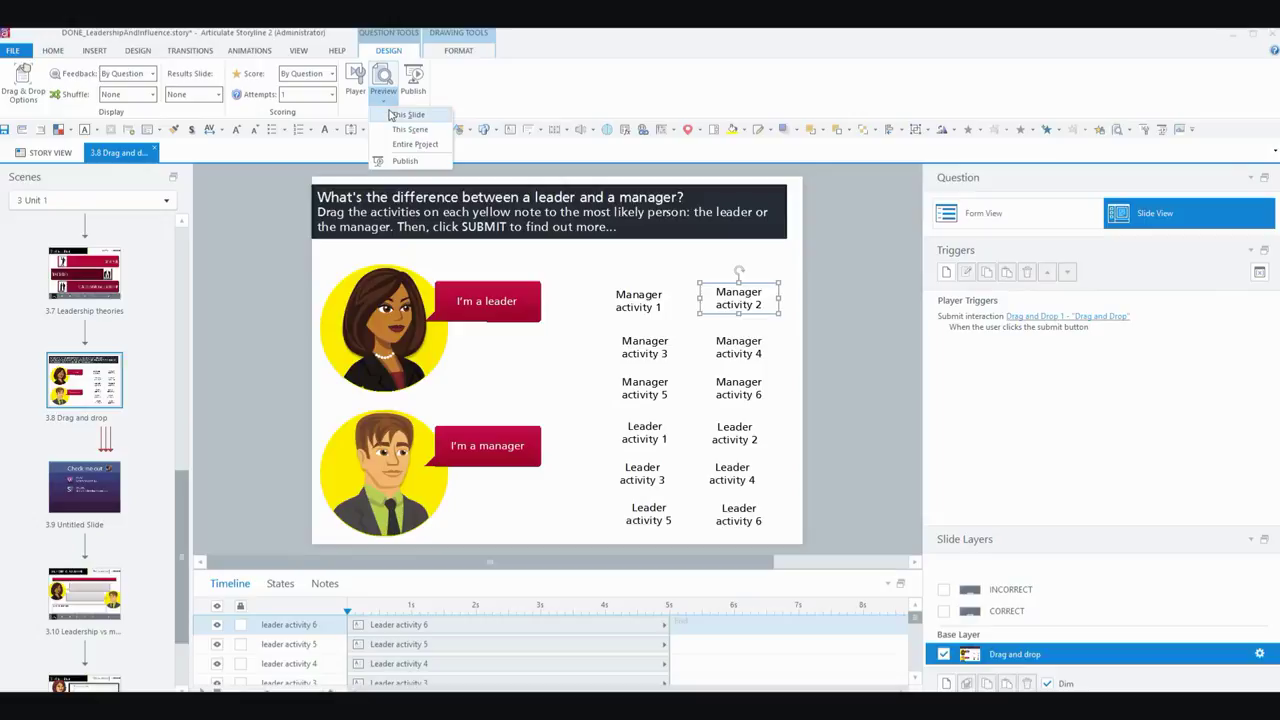
pyautogui.click(390, 113)
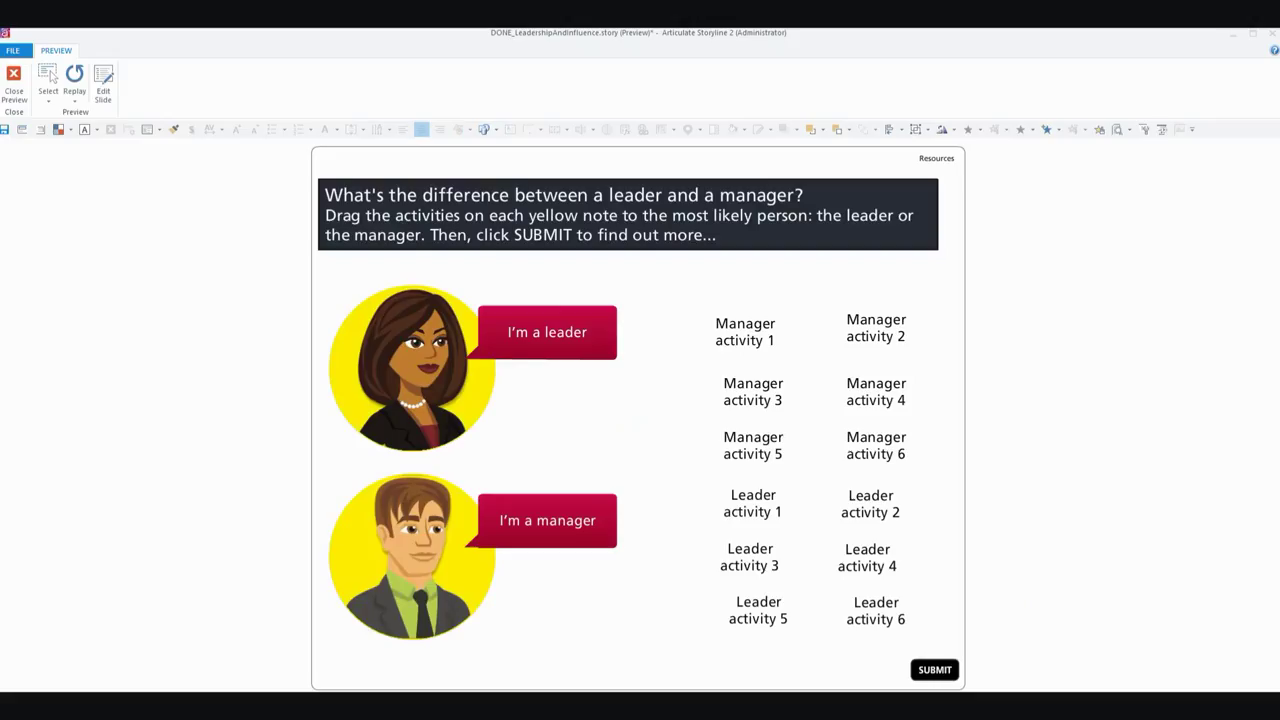
# Step: Test the preview by placing the activities on the two characters, mixing right and wrong matches, with Leader activity 6 left unplaced
pyautogui.moveTo(762, 332); pyautogui.dragTo(490, 514)
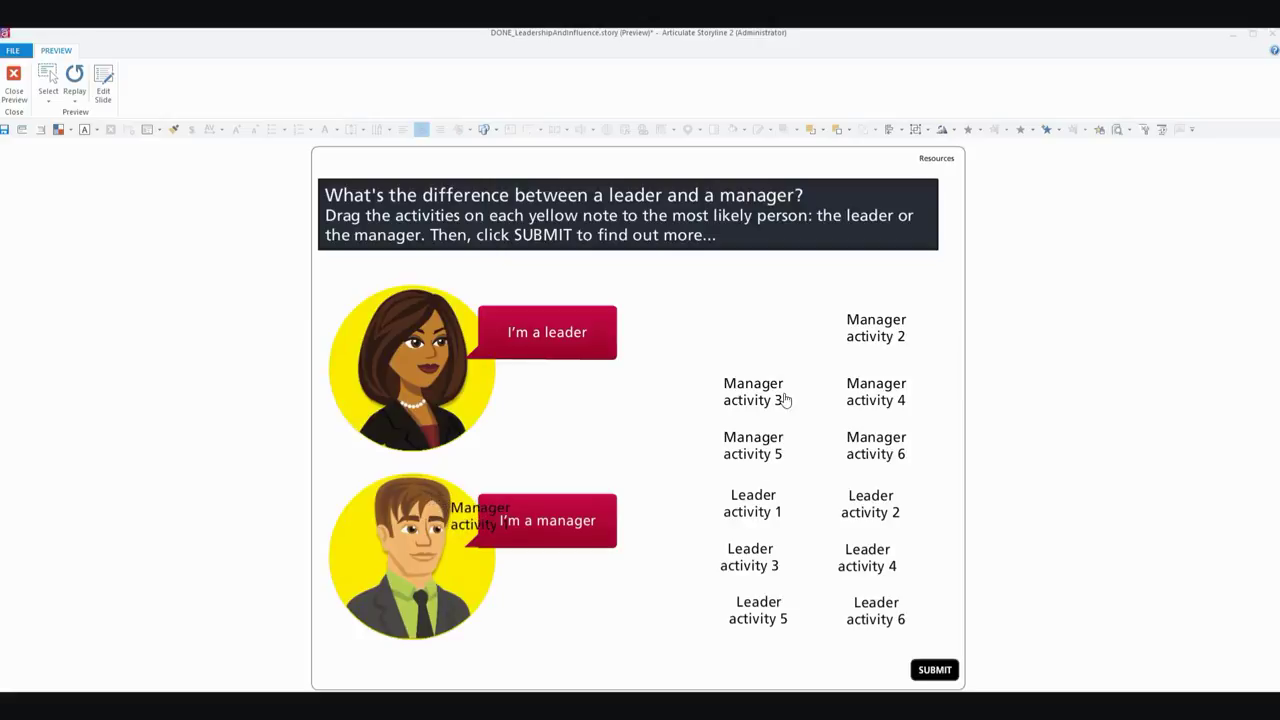
pyautogui.moveTo(757, 401); pyautogui.dragTo(492, 592)
pyautogui.moveTo(860, 322); pyautogui.dragTo(593, 565)
pyautogui.moveTo(755, 502); pyautogui.dragTo(655, 425)
pyautogui.moveTo(762, 452); pyautogui.dragTo(532, 383)
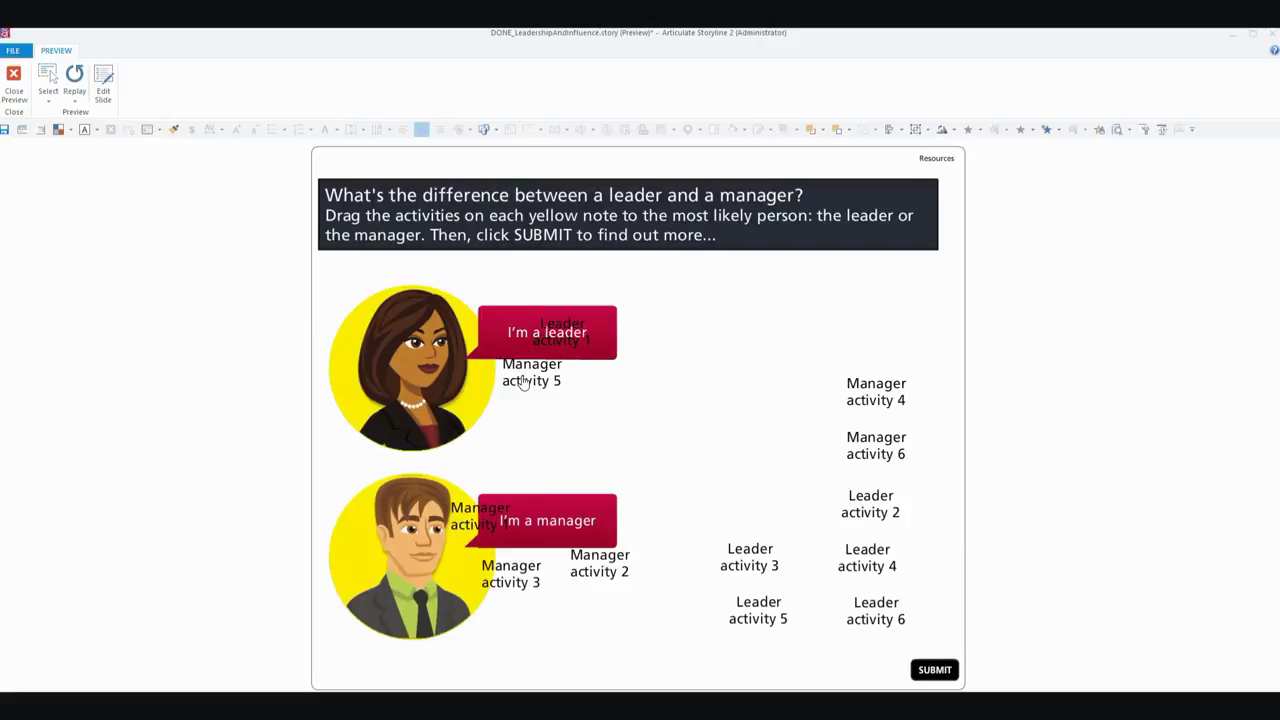
pyautogui.moveTo(882, 399); pyautogui.dragTo(674, 394)
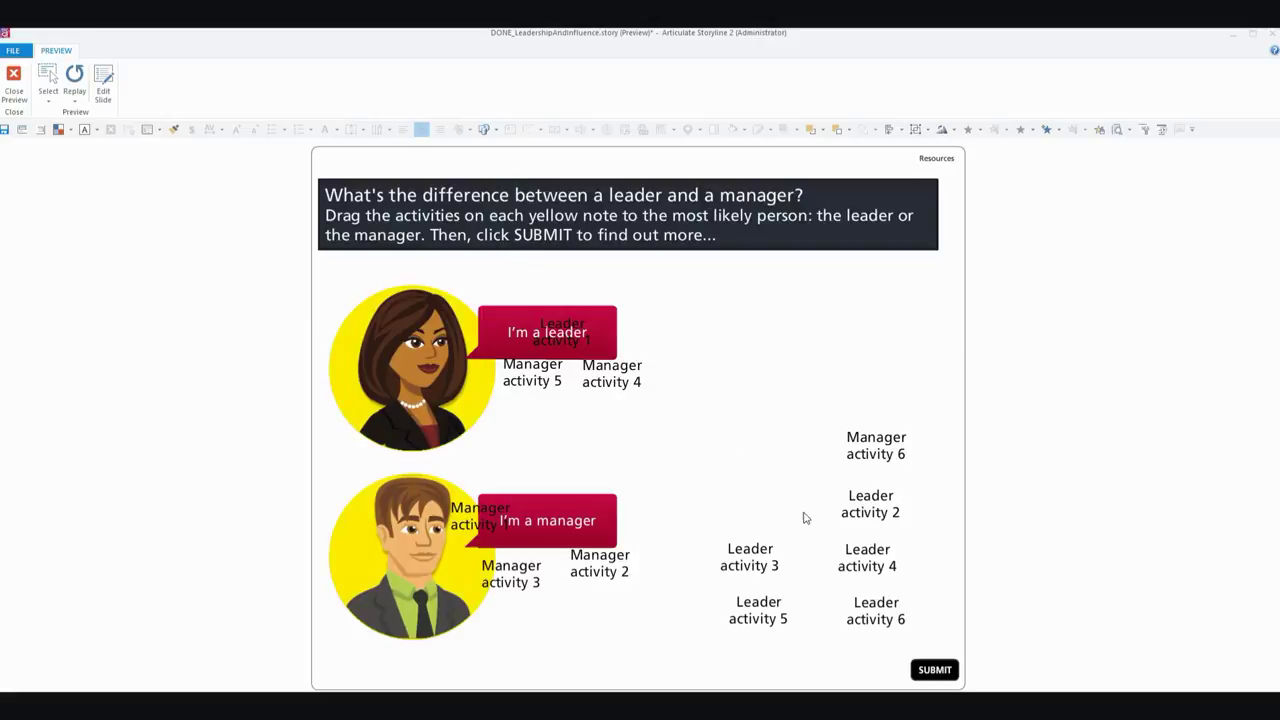
pyautogui.moveTo(743, 567); pyautogui.dragTo(673, 604)
pyautogui.moveTo(758, 610); pyautogui.dragTo(605, 363)
pyautogui.moveTo(876, 445); pyautogui.dragTo(633, 296)
pyautogui.moveTo(880, 512); pyautogui.dragTo(671, 359)
pyautogui.moveTo(858, 566); pyautogui.dragTo(529, 428)
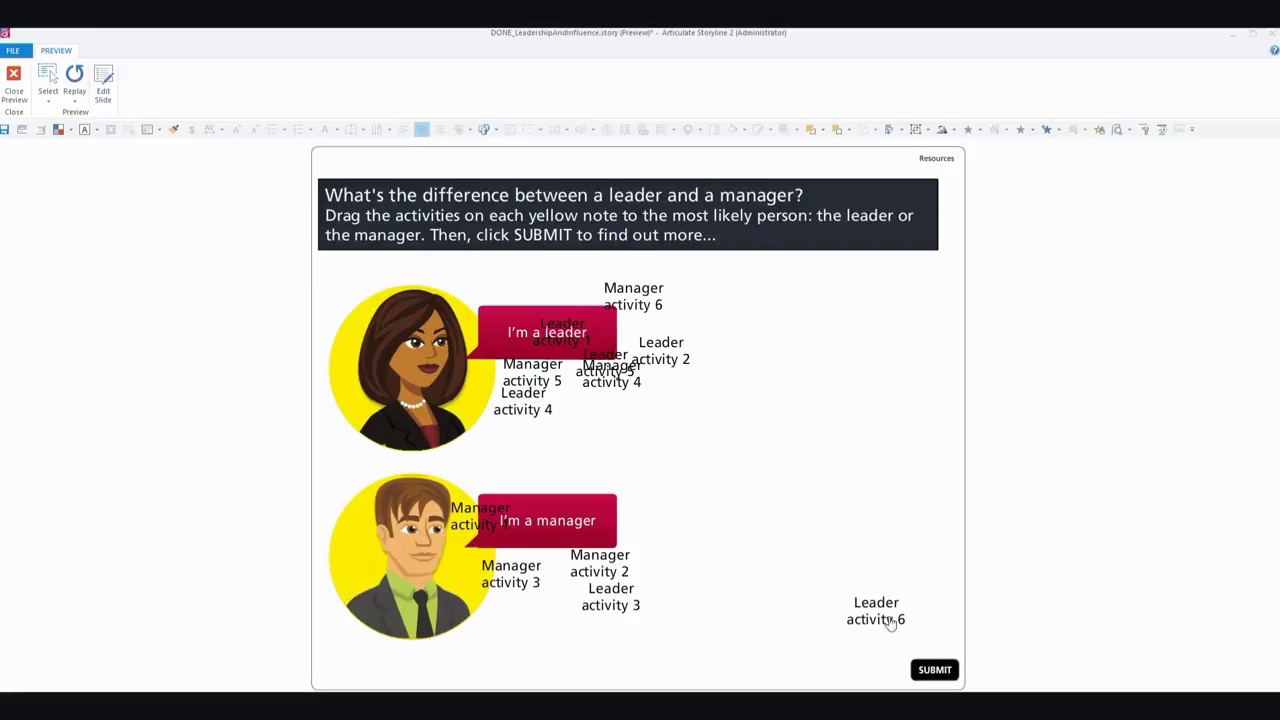
# Step: Submit the test answers, continue past the feedback, and close the preview
pyautogui.click(934, 669)
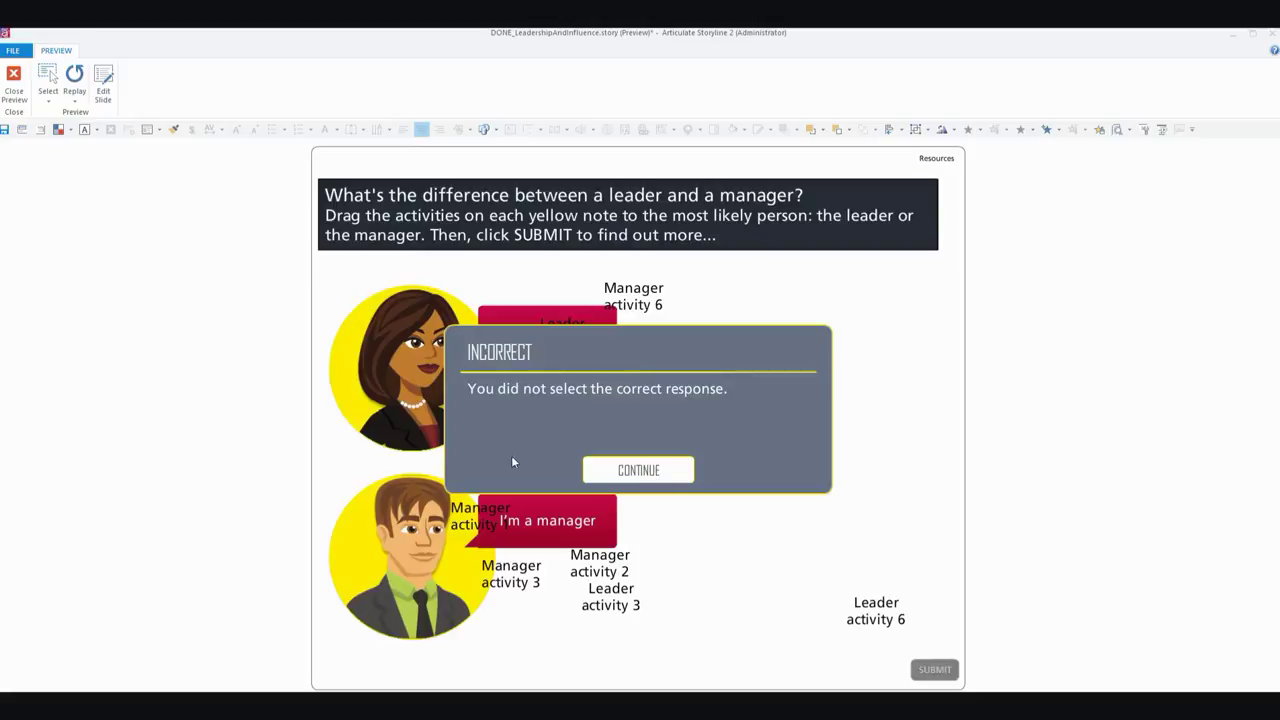
pyautogui.click(612, 476)
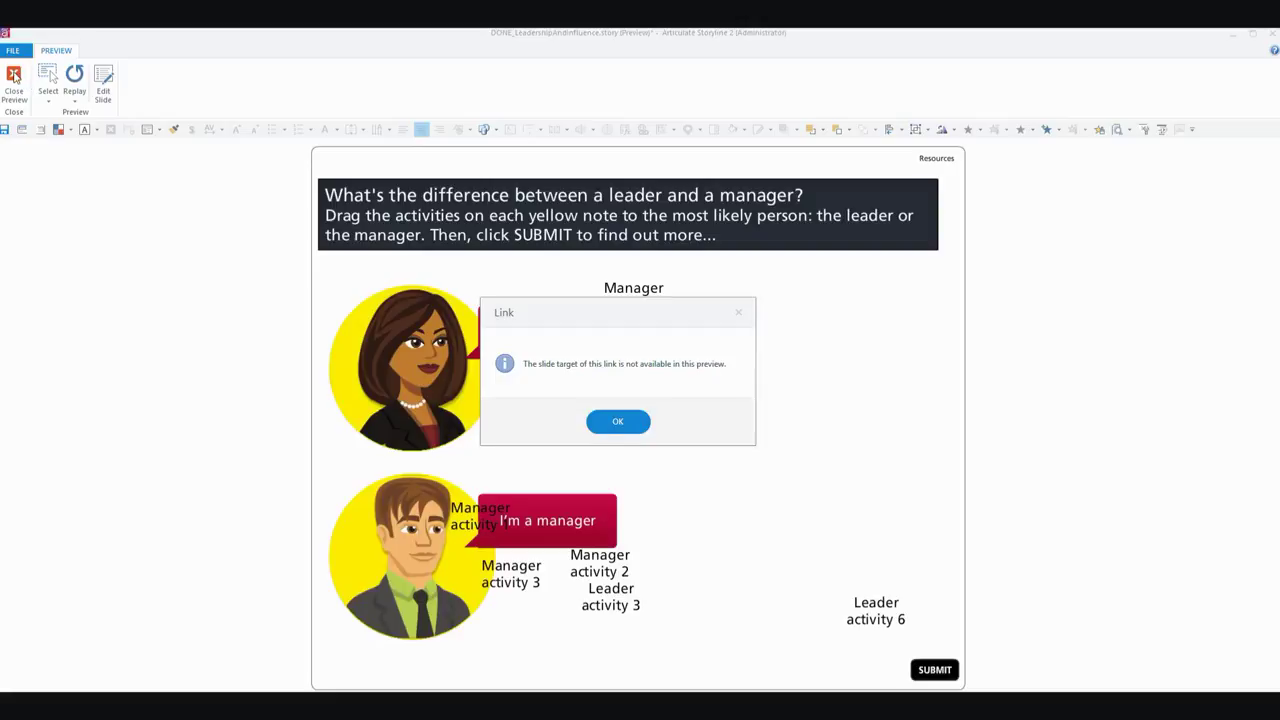
pyautogui.click(600, 422)
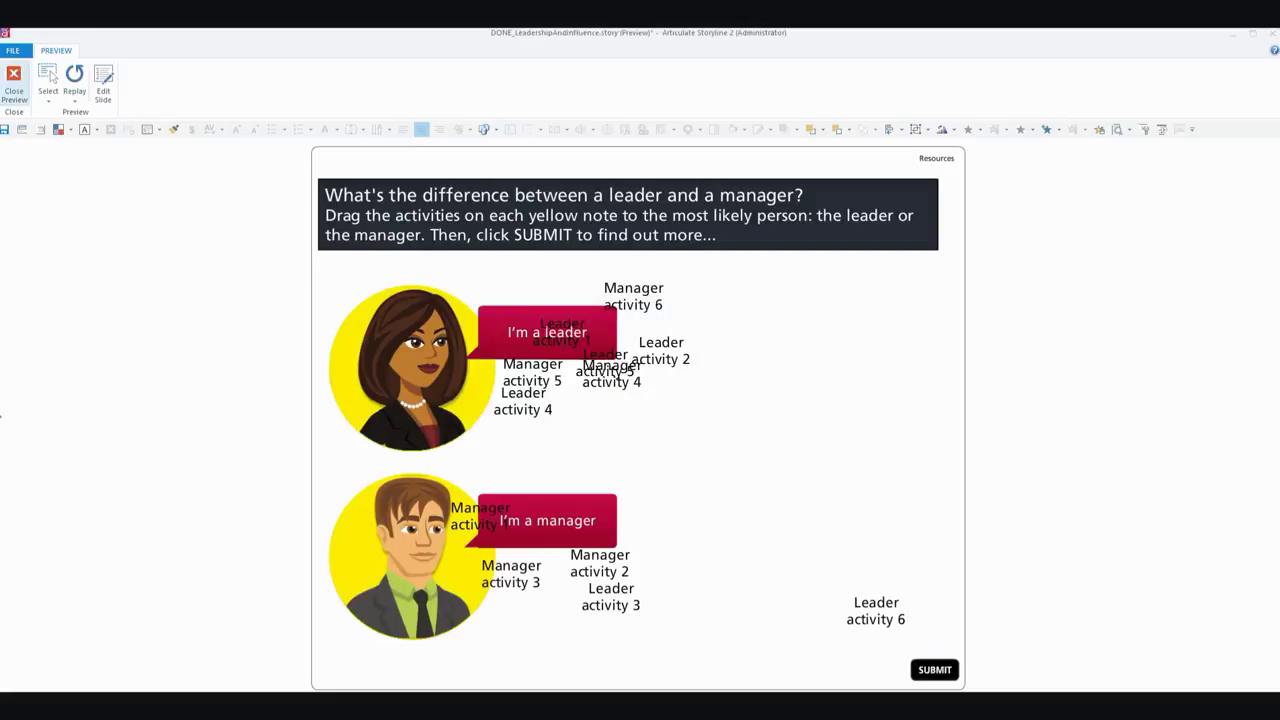
pyautogui.click(14, 80)
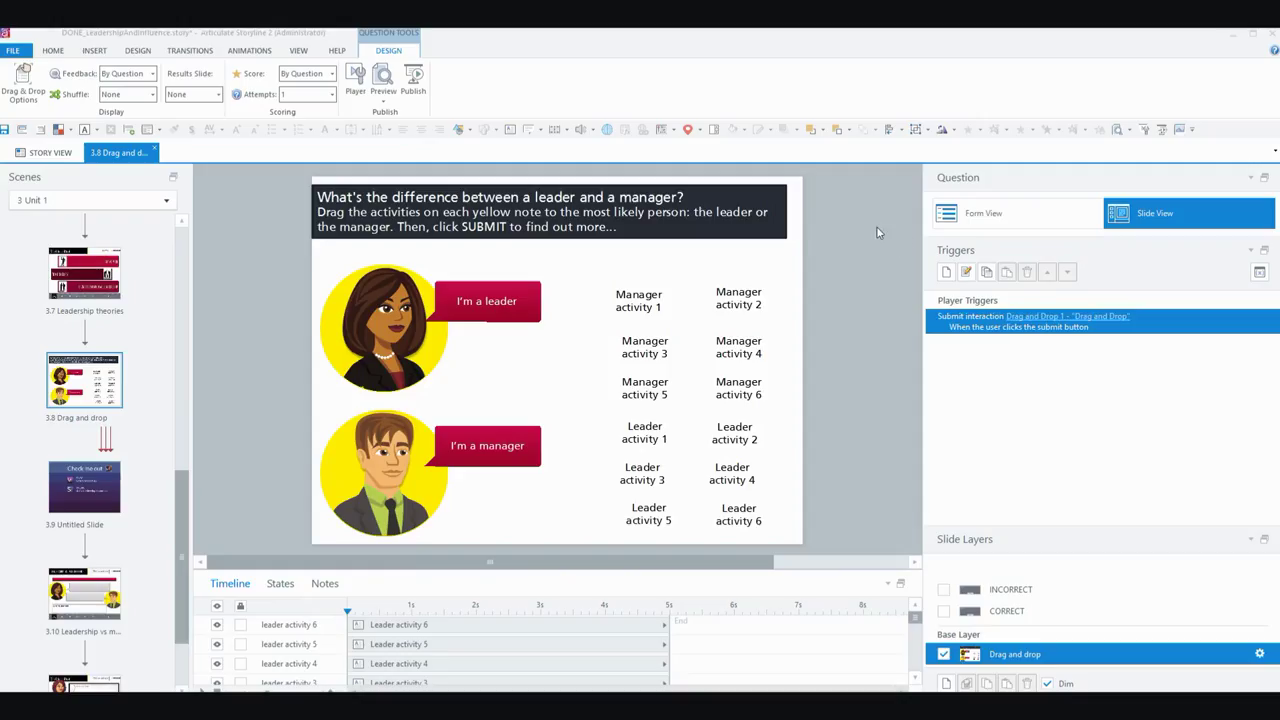
# Step: In the question's form view, set the attempts to Unlimited and the shuffle option to Answers
pyautogui.click(1040, 214)
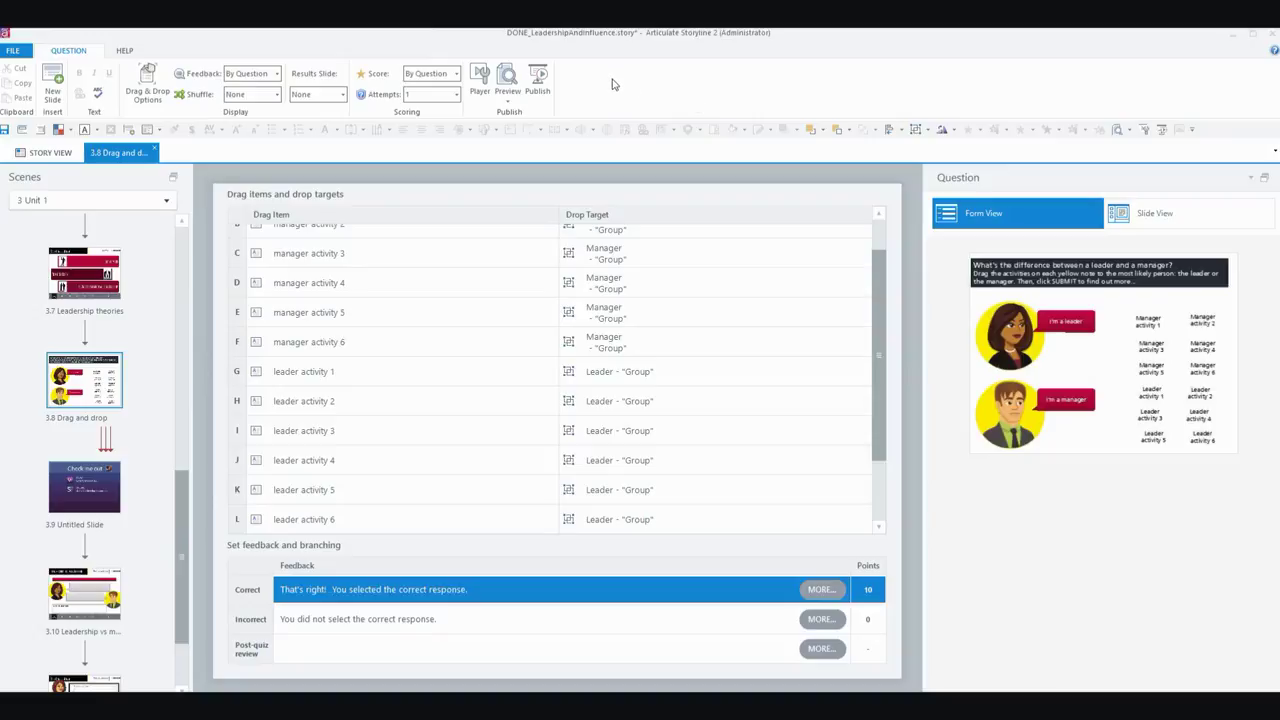
pyautogui.click(456, 95)
pyautogui.click(415, 293)
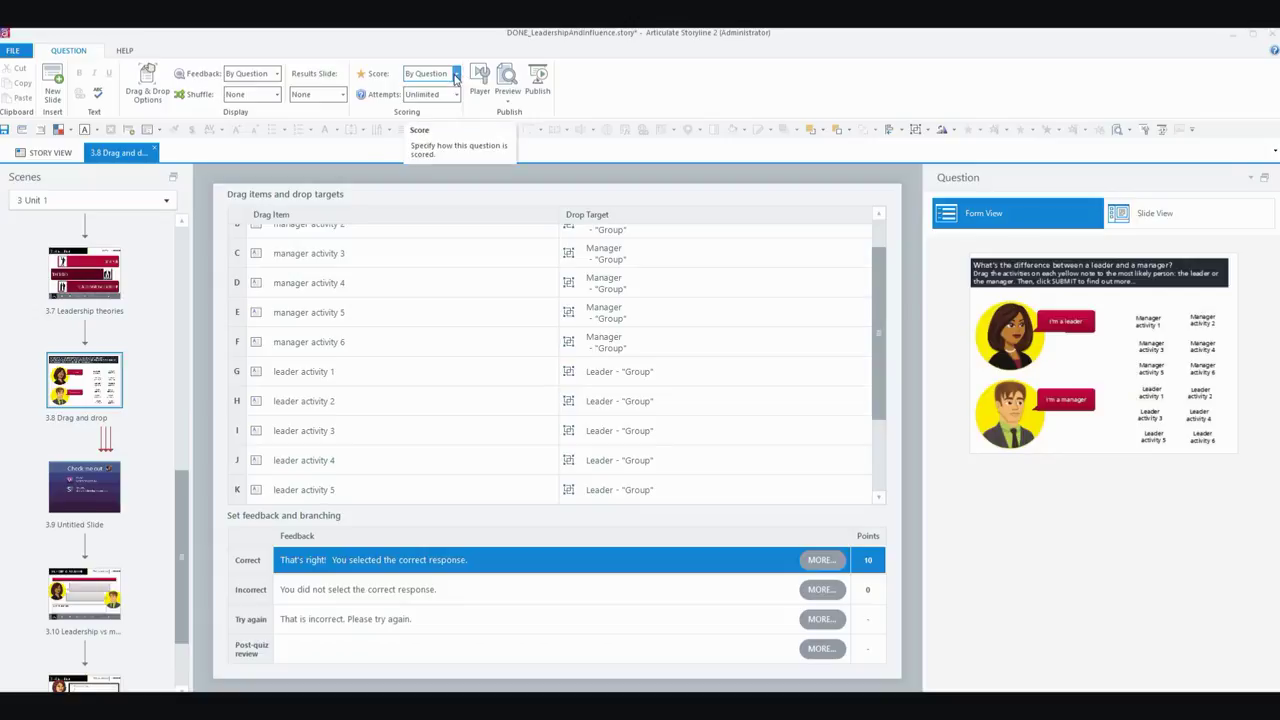
pyautogui.click(278, 94)
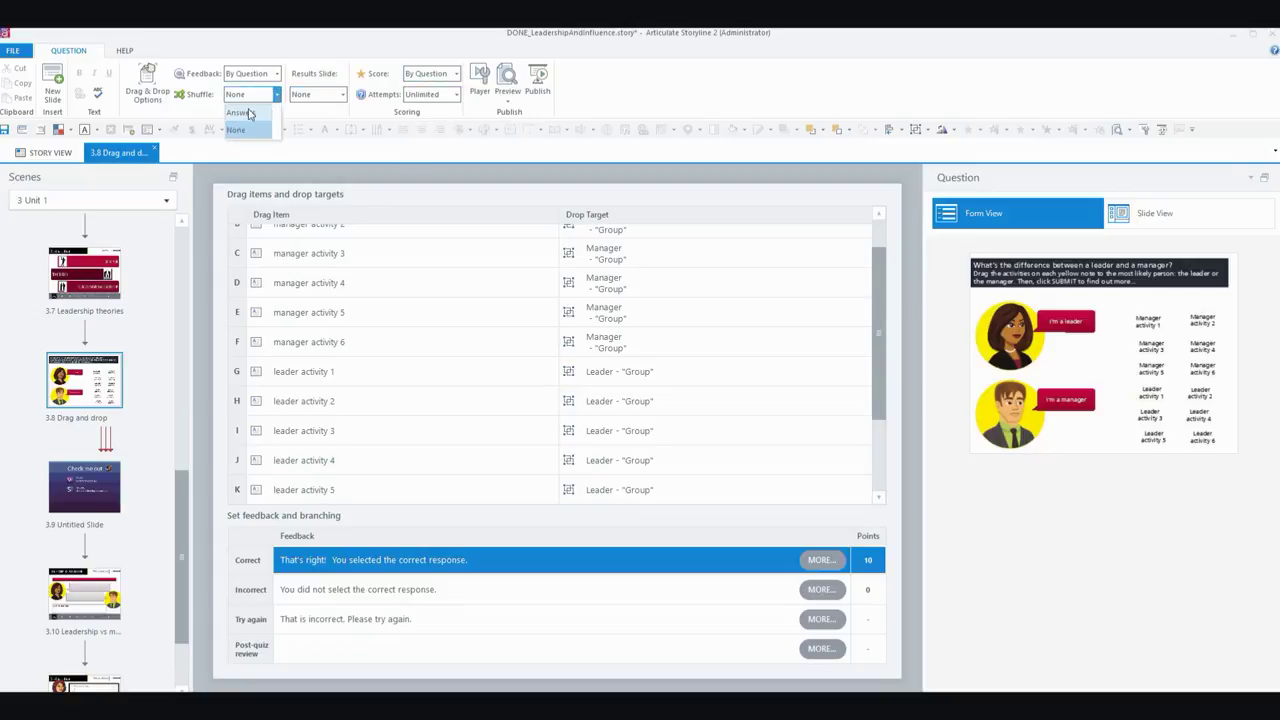
pyautogui.press('Escape')
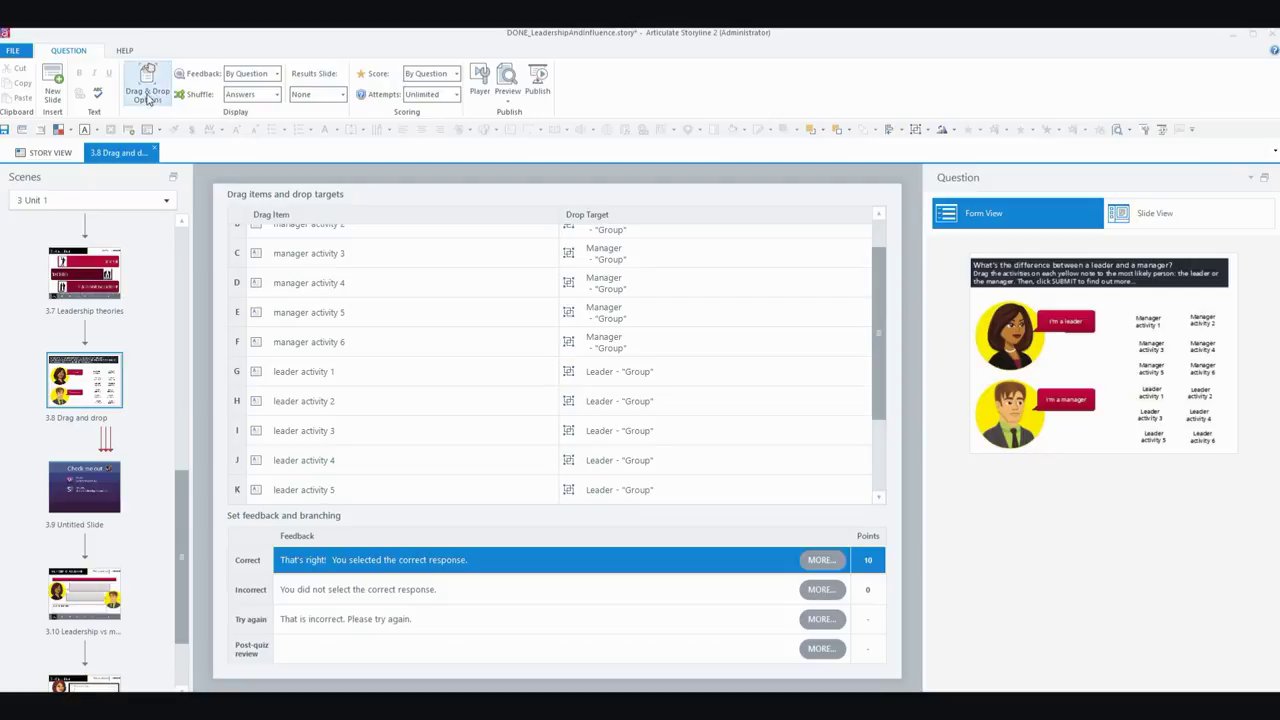
# Step: Make drag items return to their start point when dropped outside a correct drop target
pyautogui.click(148, 90)
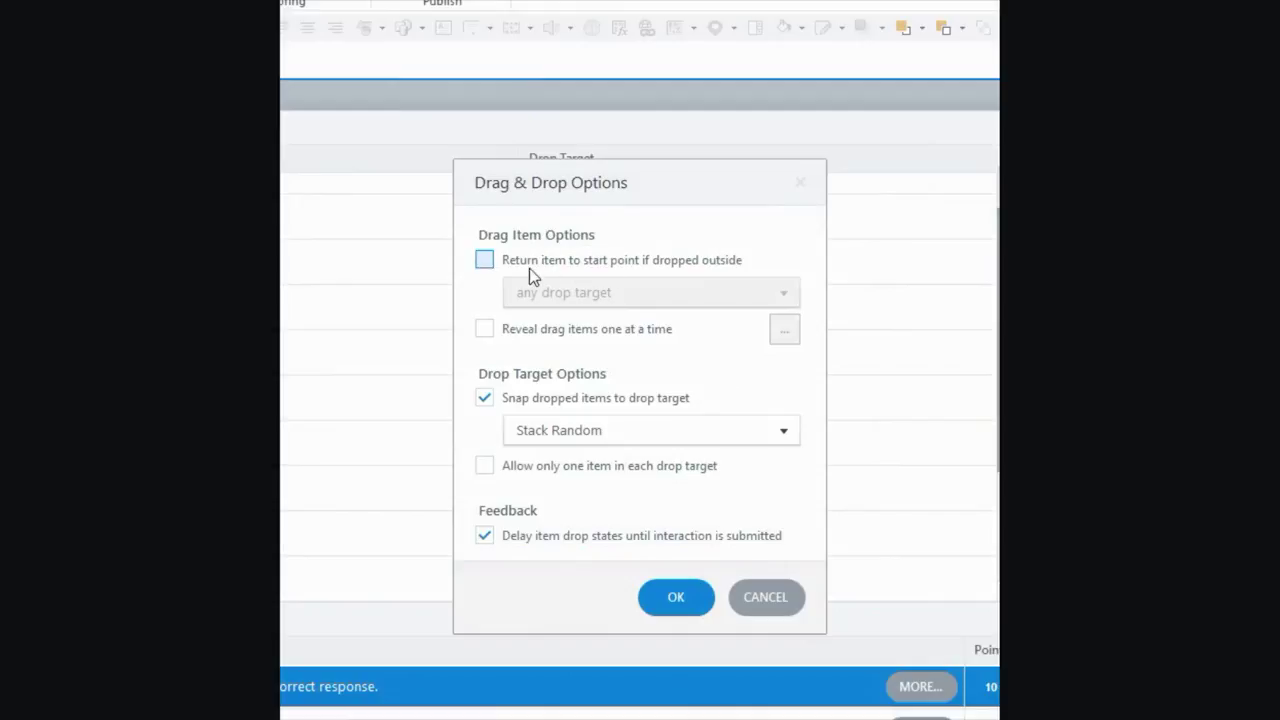
pyautogui.click(484, 260)
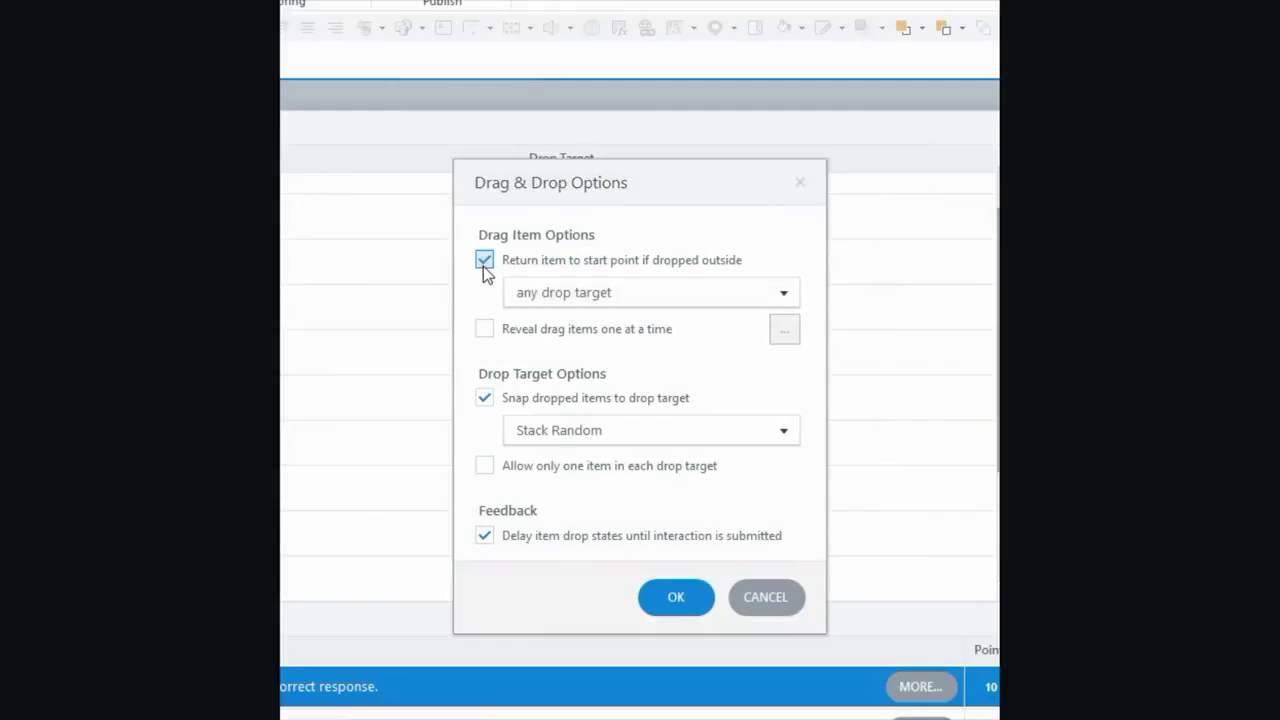
pyautogui.click(628, 291)
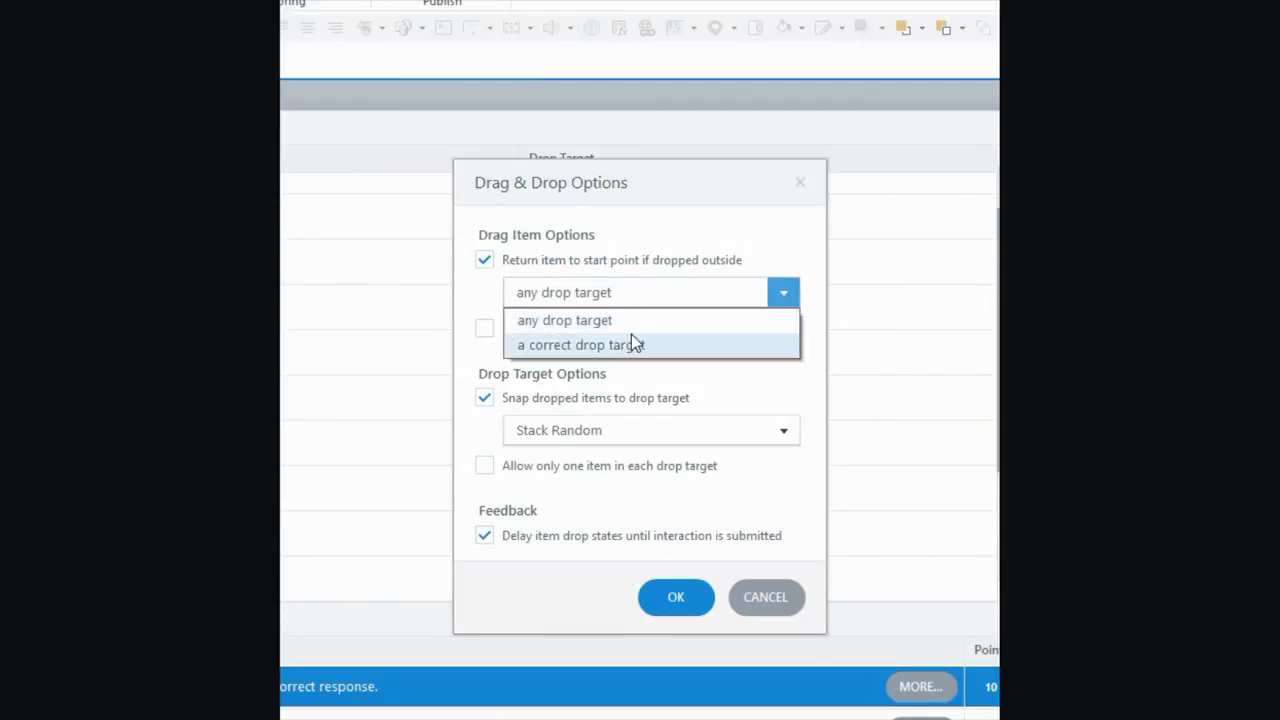
pyautogui.click(631, 297)
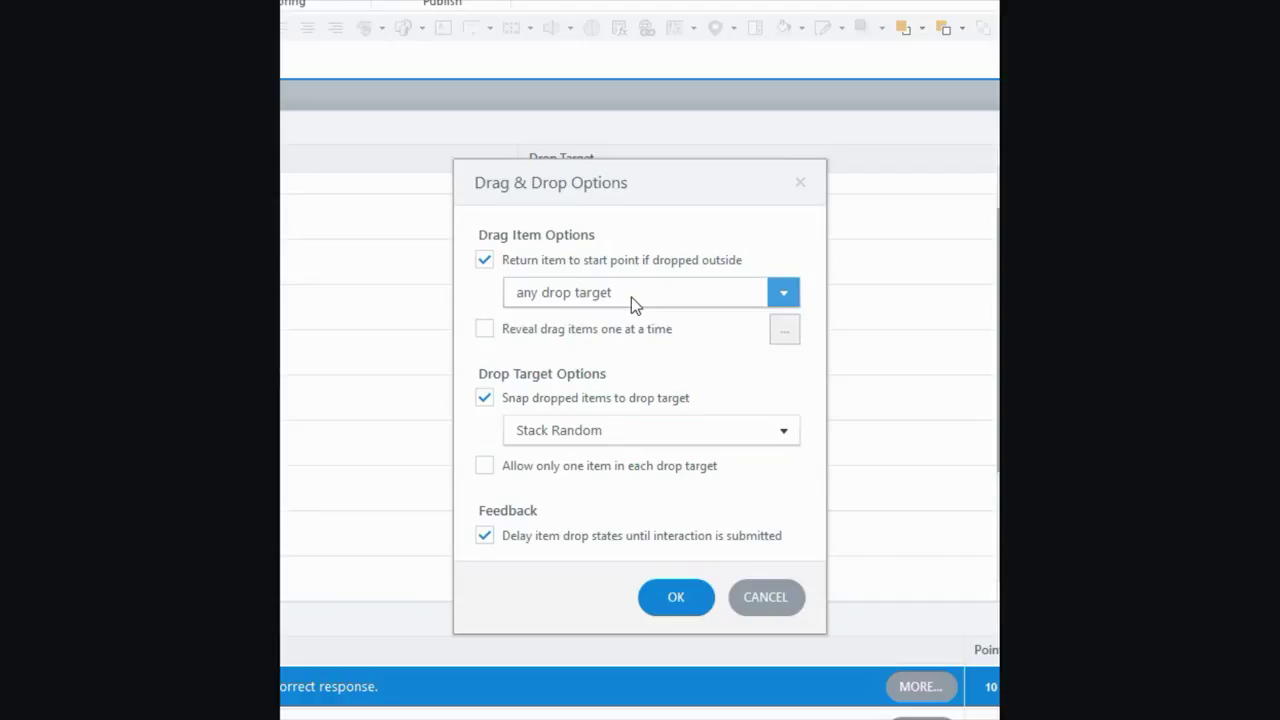
pyautogui.click(631, 297)
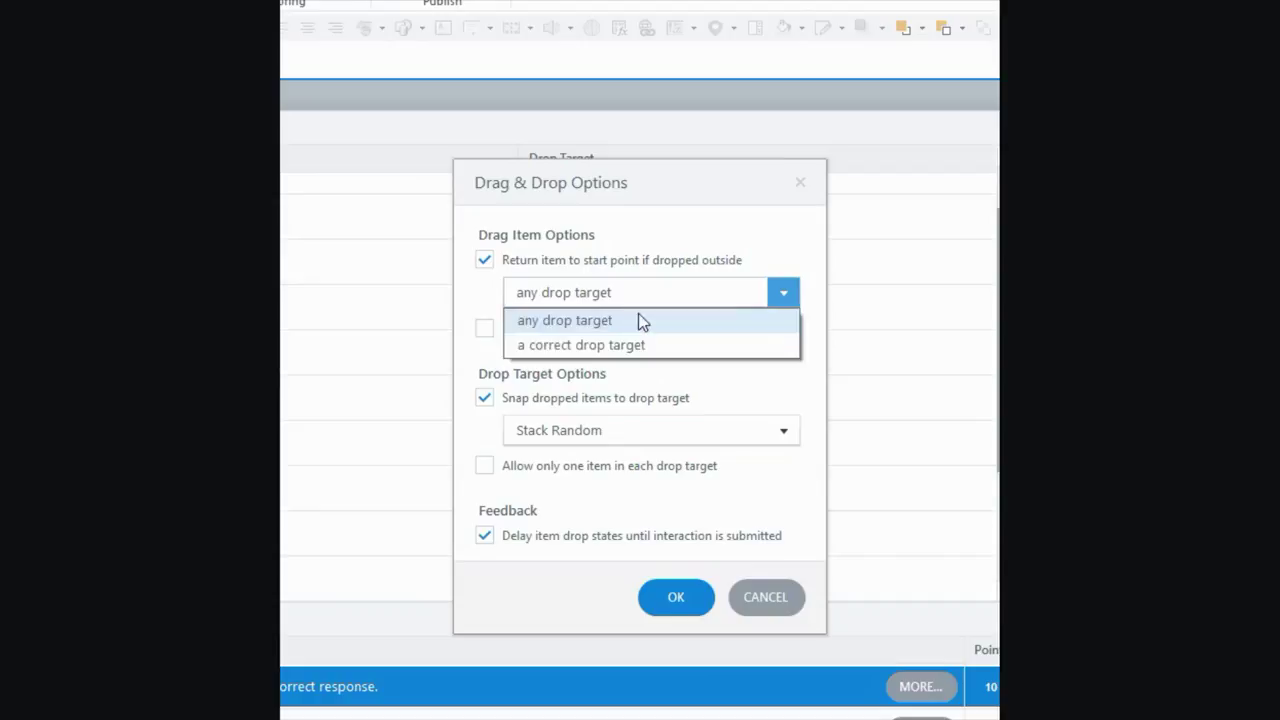
pyautogui.click(640, 343)
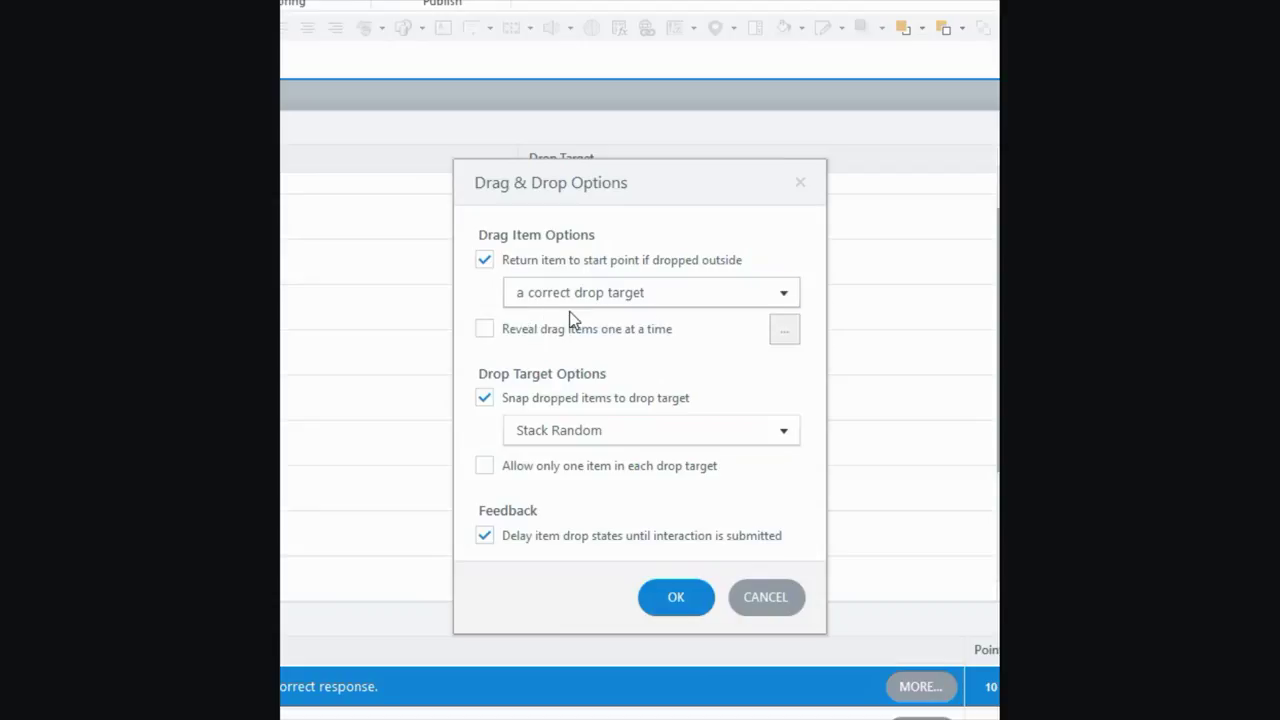
# Step: Set snapping of dropped items to Free, keep a correct drop target as the return condition, and apply the options
pyautogui.click(656, 296)
pyautogui.click(648, 320)
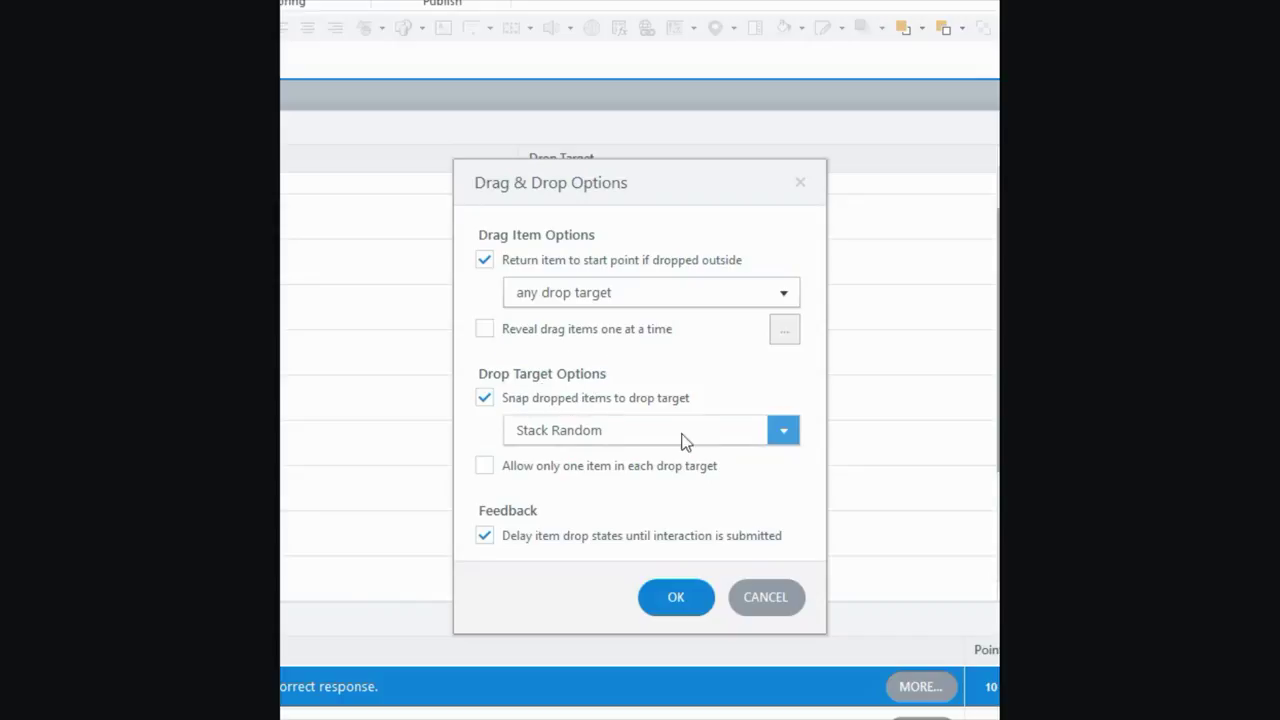
pyautogui.click(783, 432)
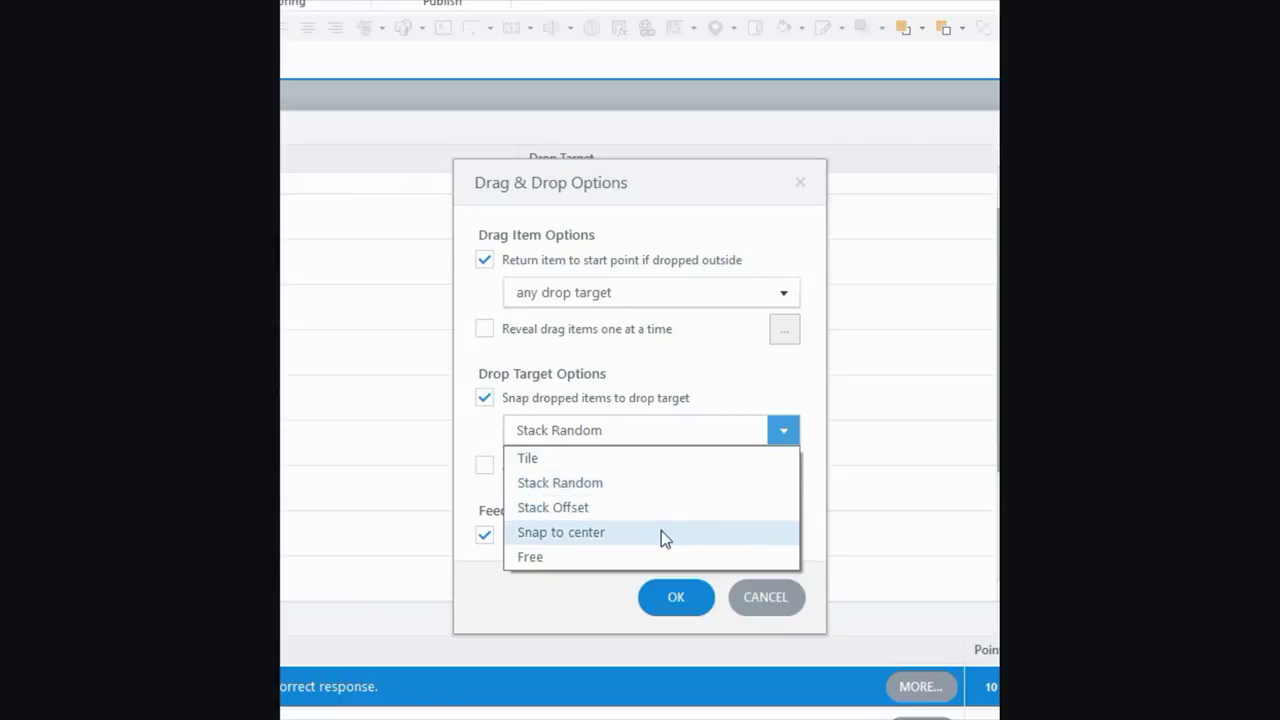
pyautogui.click(550, 557)
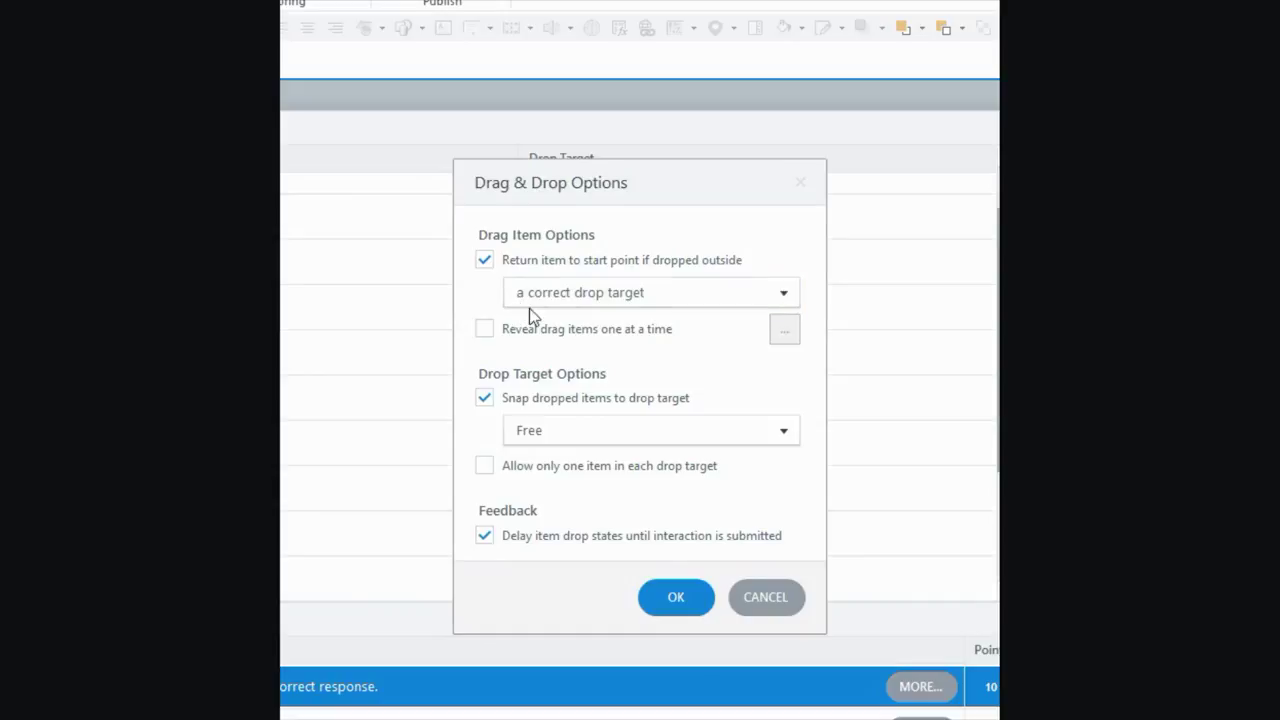
pyautogui.click(675, 597)
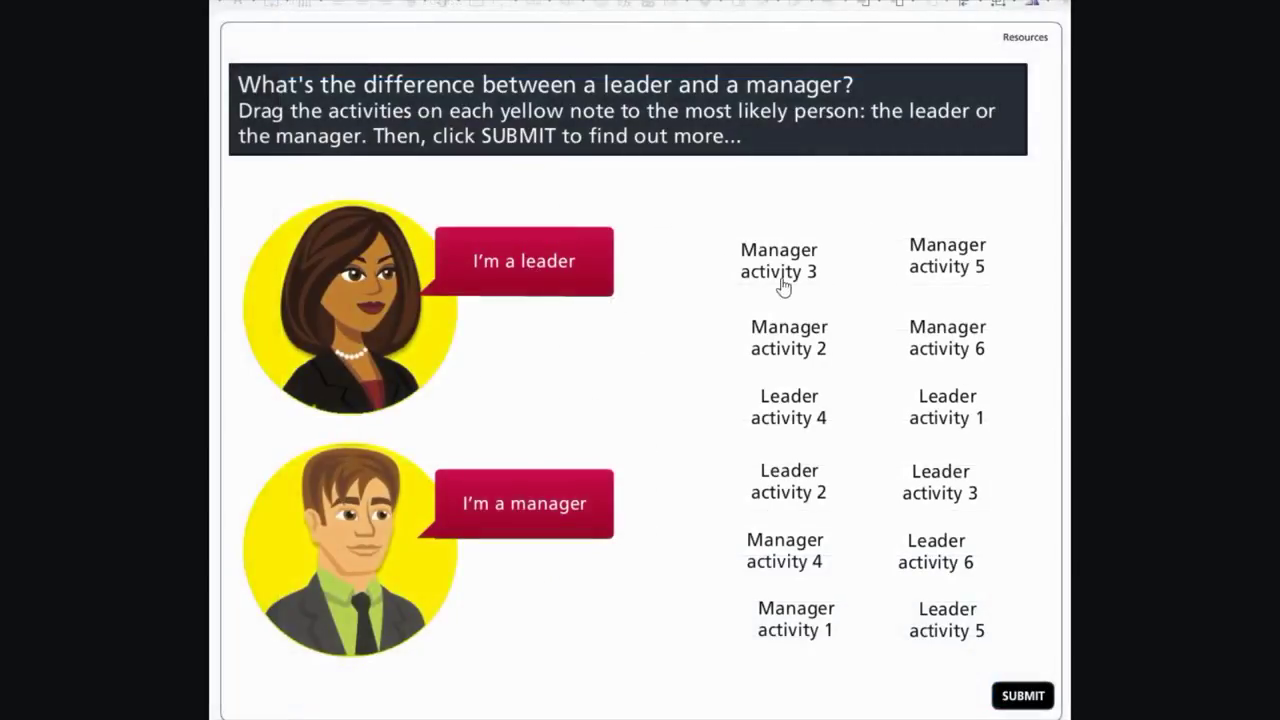
# Step: Test the preview by dropping Manager activity 3 on both characters, Manager activity 5 on the manager, and Leader activities 2 and 3 on the leader
pyautogui.moveTo(797, 282); pyautogui.dragTo(509, 266)
pyautogui.moveTo(806, 271); pyautogui.dragTo(520, 586)
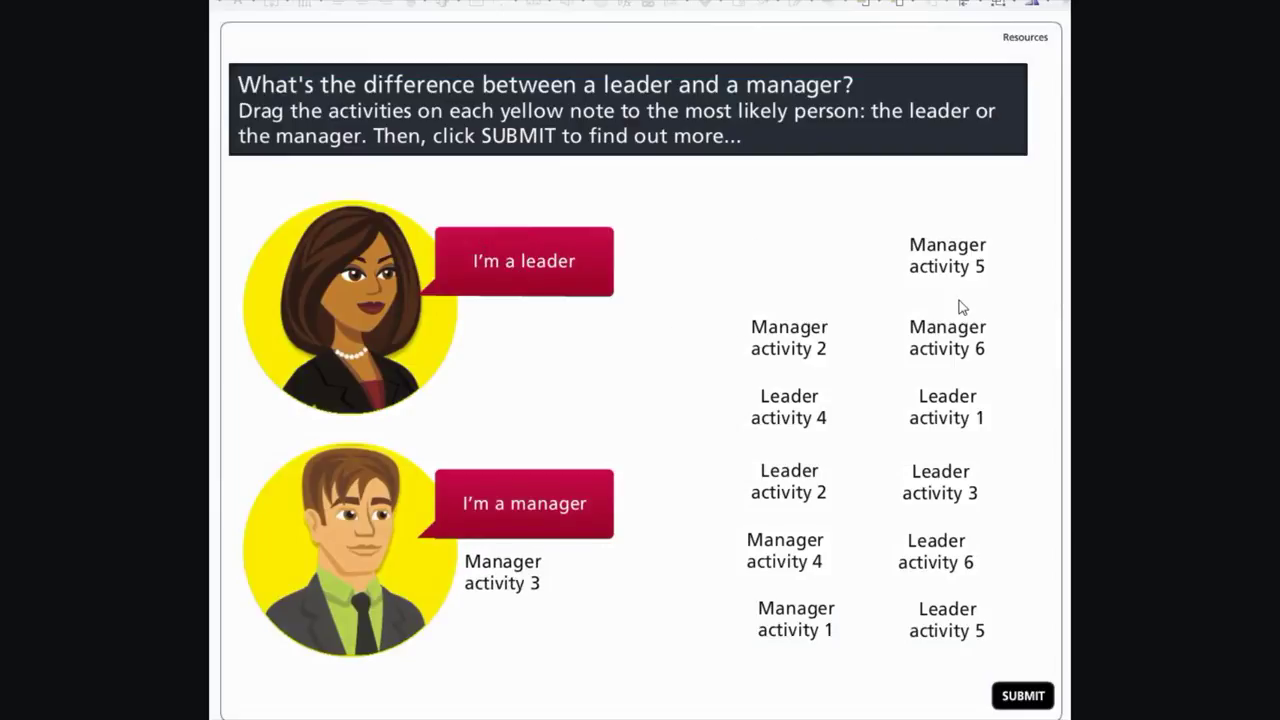
pyautogui.moveTo(960, 274); pyautogui.dragTo(591, 526)
pyautogui.moveTo(795, 497); pyautogui.dragTo(516, 222)
pyautogui.moveTo(970, 498); pyautogui.dragTo(548, 352)
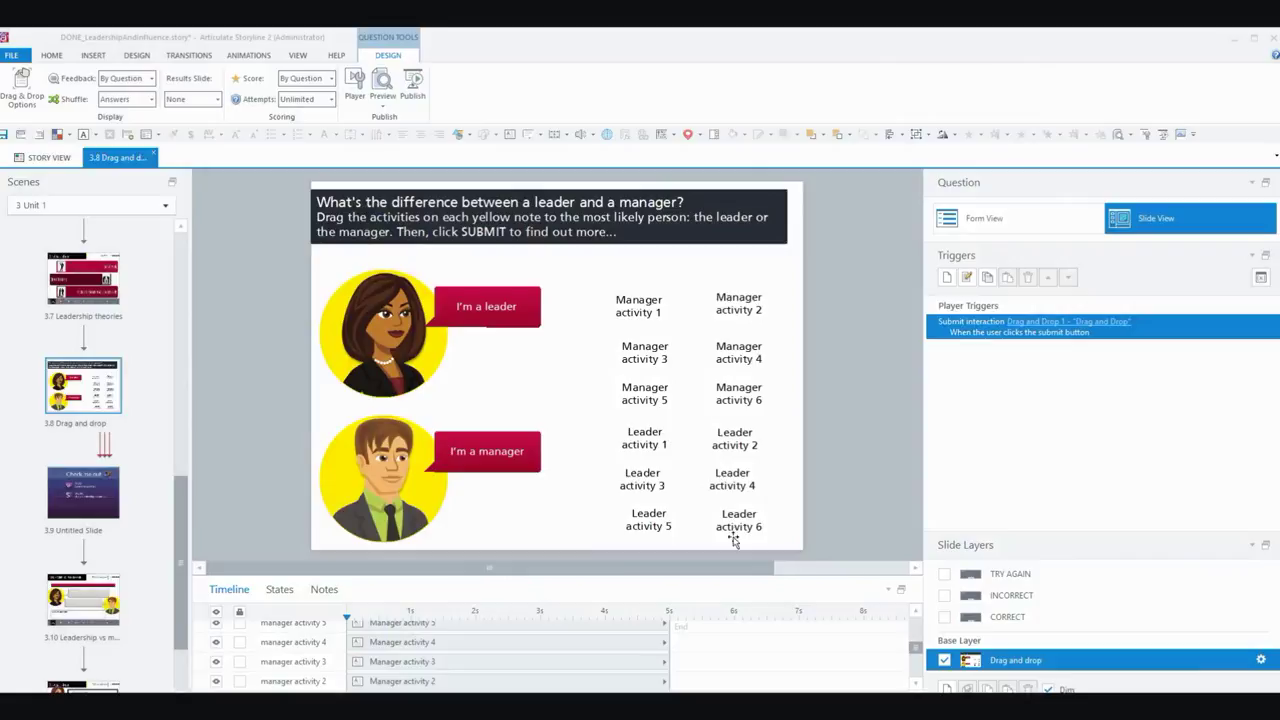
# Step: Place the yellow post-it note behind the Manager activity 2 text and select both objects
pyautogui.moveTo(677, 571); pyautogui.dragTo(820, 563)
pyautogui.click(877, 360)
pyautogui.moveTo(860, 345); pyautogui.dragTo(716, 399)
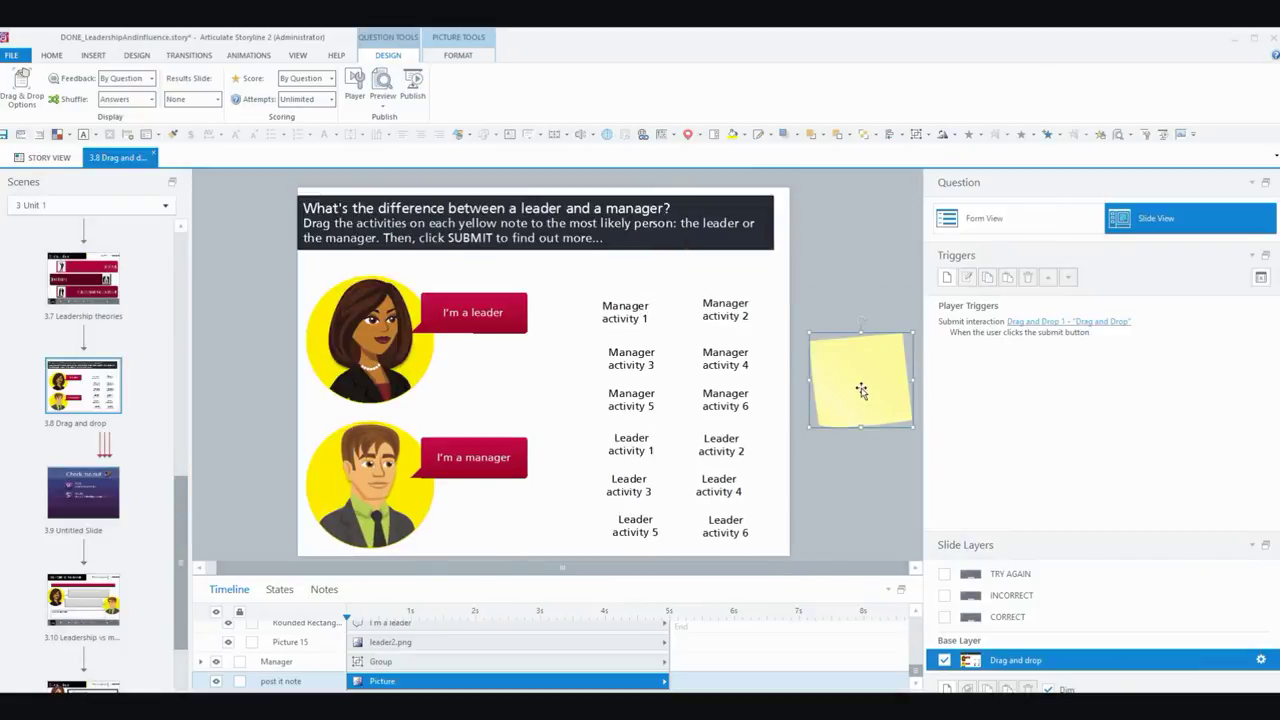
pyautogui.click(730, 326)
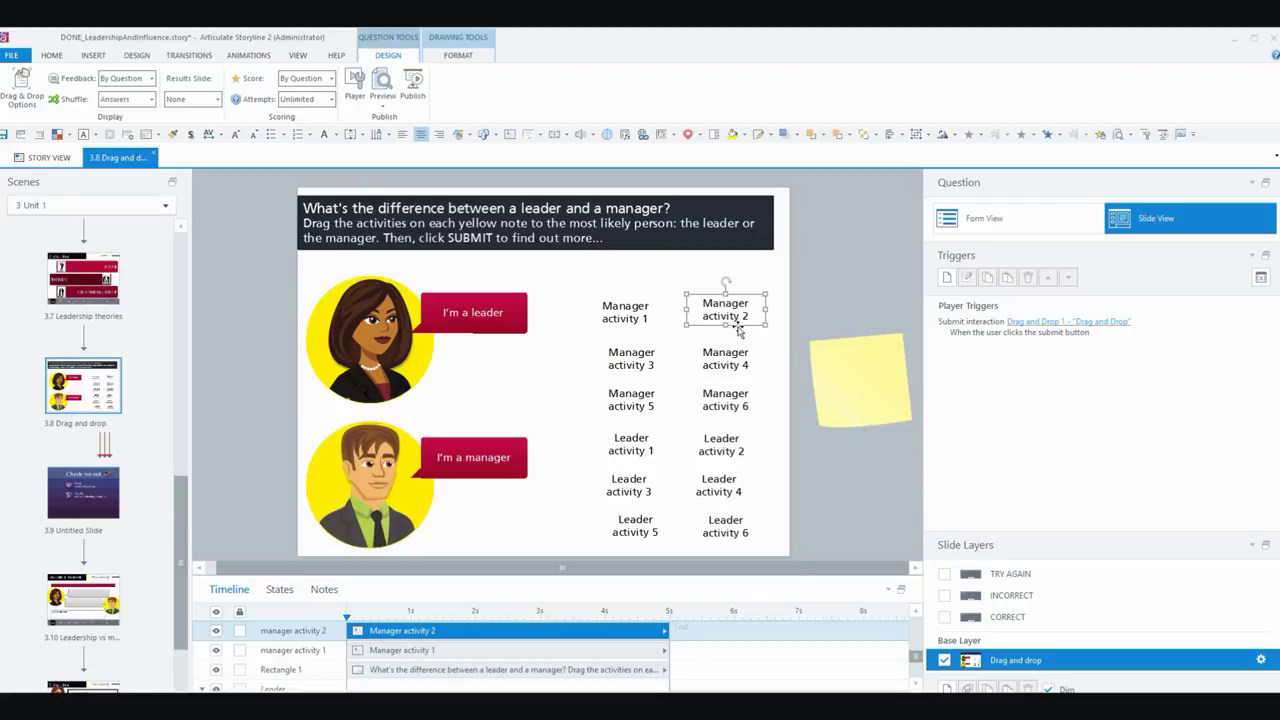
pyautogui.moveTo(736, 333)
pyautogui.mouseDown()
pyautogui.moveTo(868, 393)
pyautogui.moveTo(722, 344)
pyautogui.mouseUp()
pyautogui.click(847, 426)
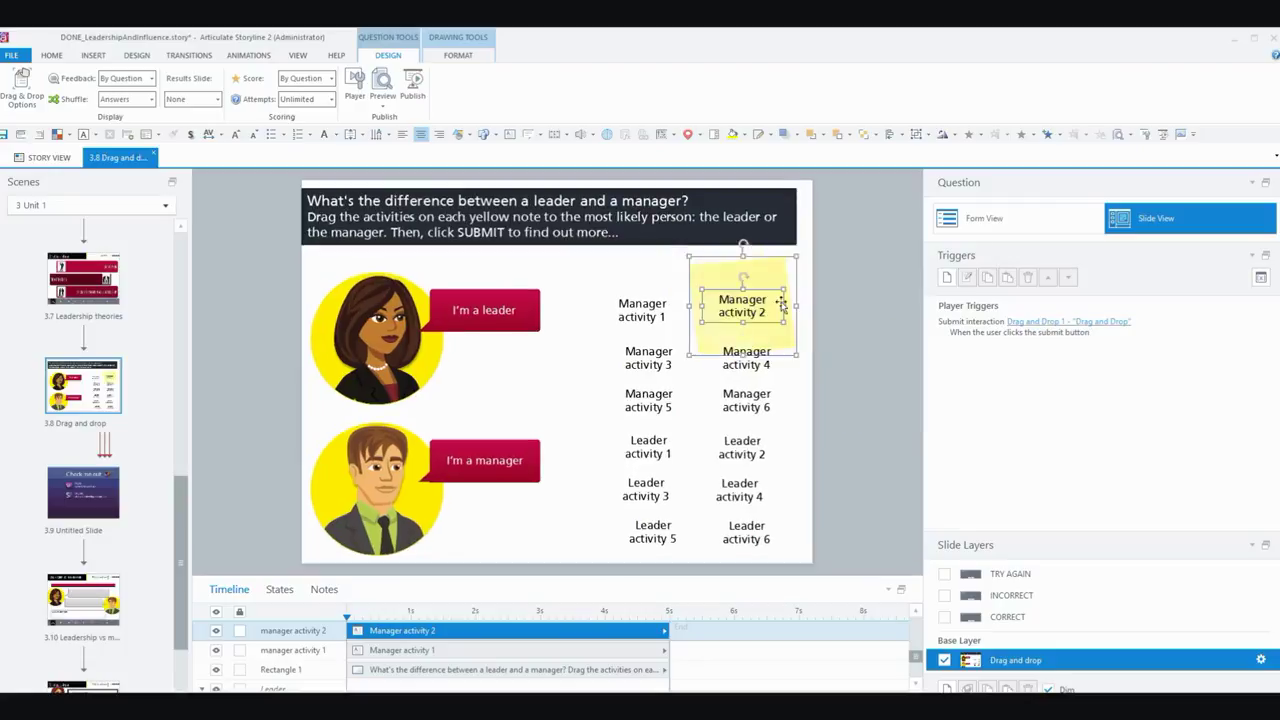